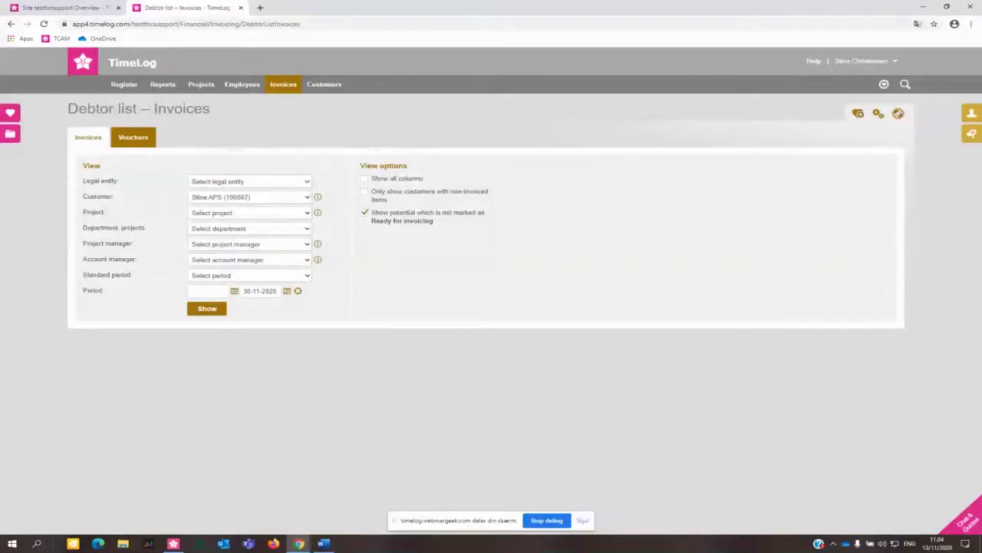
Show the debtor list for the preselected customer, and show it again for all customers by clearing the customer filter.
left_click(201, 312)
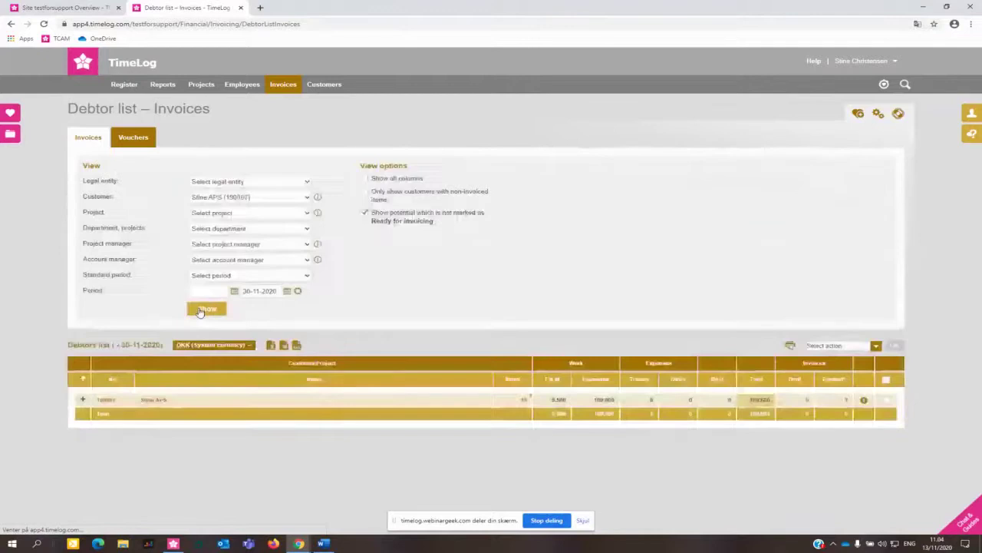
left_click(237, 199)
left_click(238, 198)
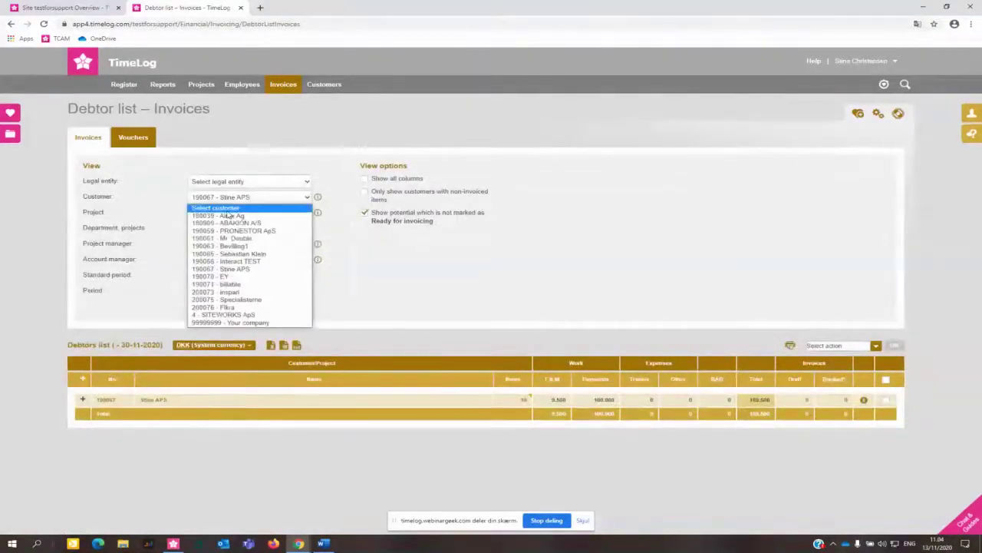
left_click(222, 204)
left_click(207, 313)
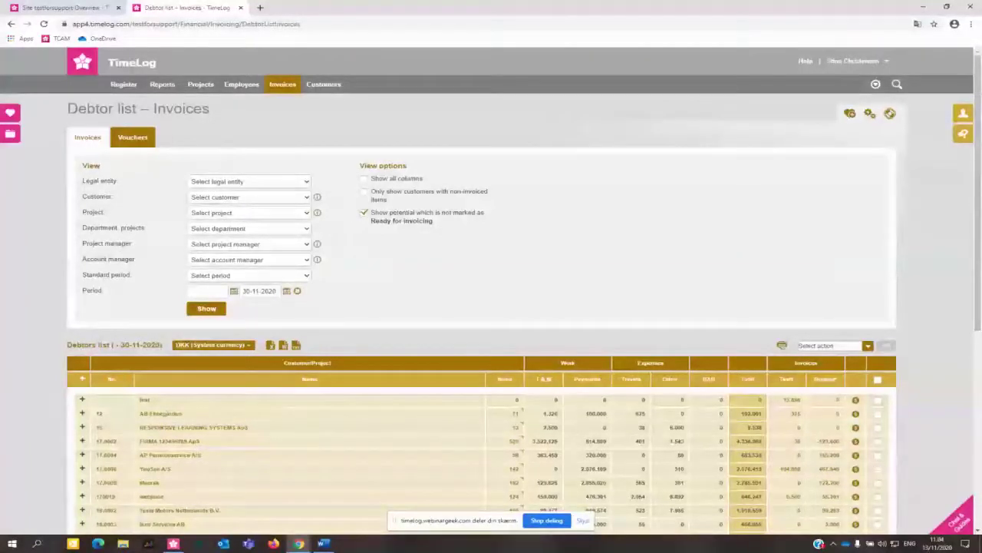
Inspect the projects under RESPONSIVE LEARNING SYSTEMS ApS and the FIRMA customer by expanding their rows in the debtor list.
scroll(442, 310, "down", 2)
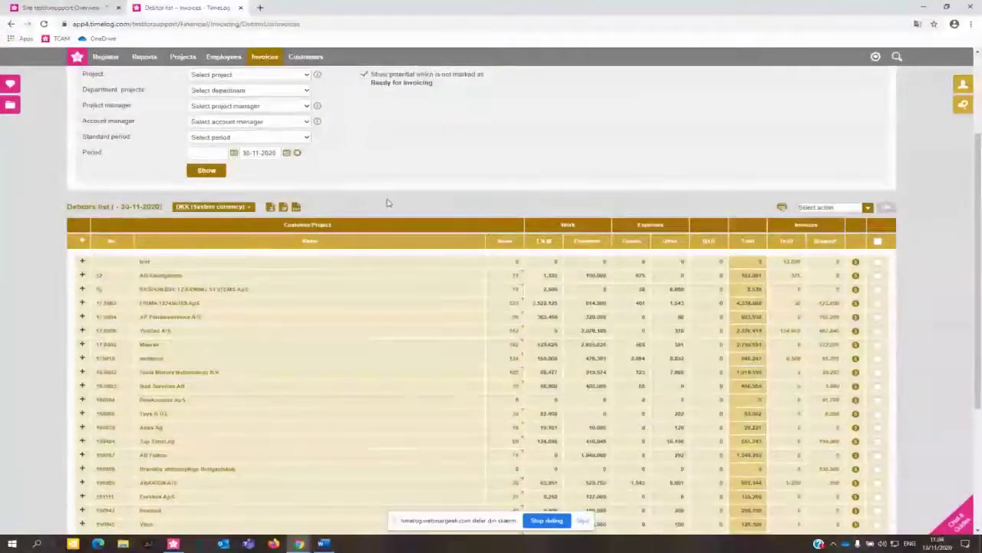
left_click(82, 290)
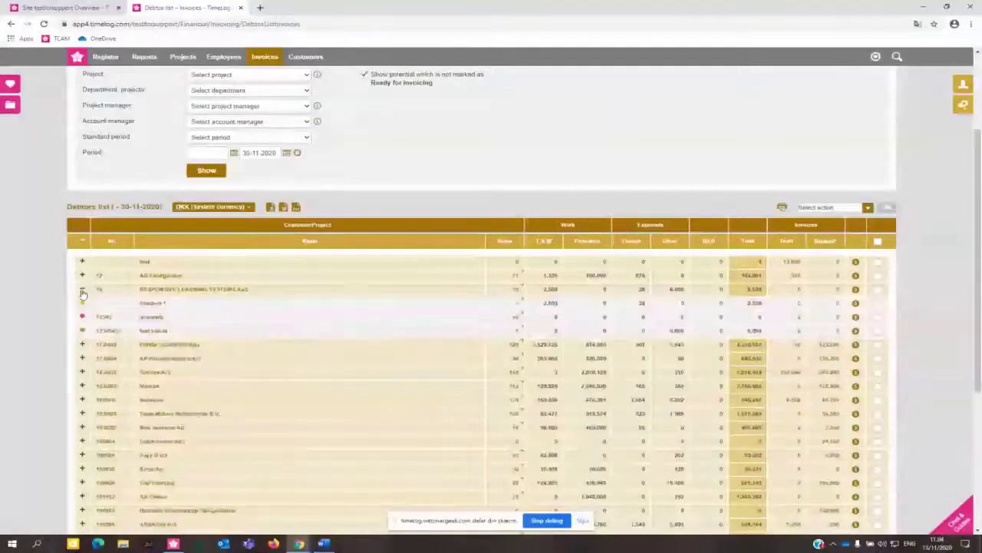
left_click(82, 290)
left_click(82, 303)
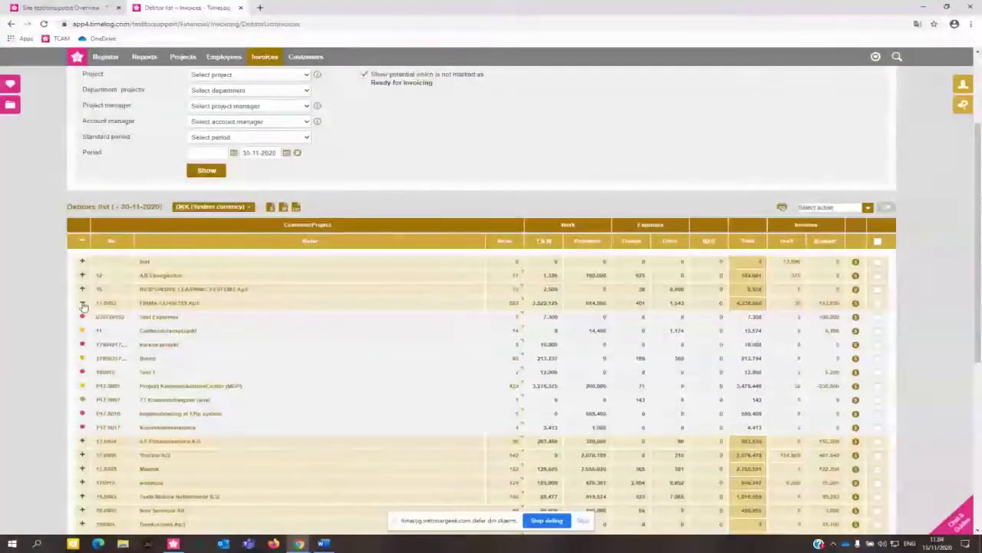
left_click(83, 304)
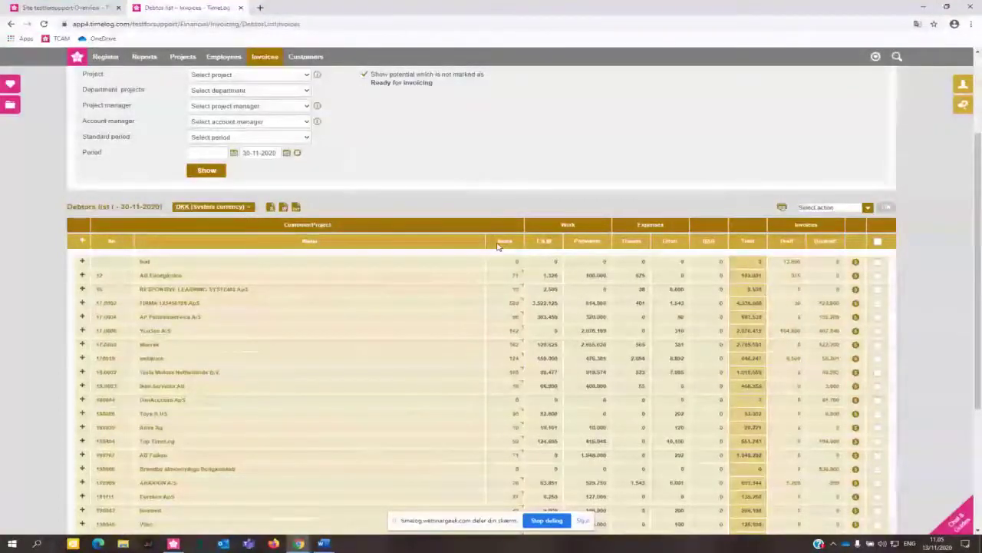
left_click(82, 290)
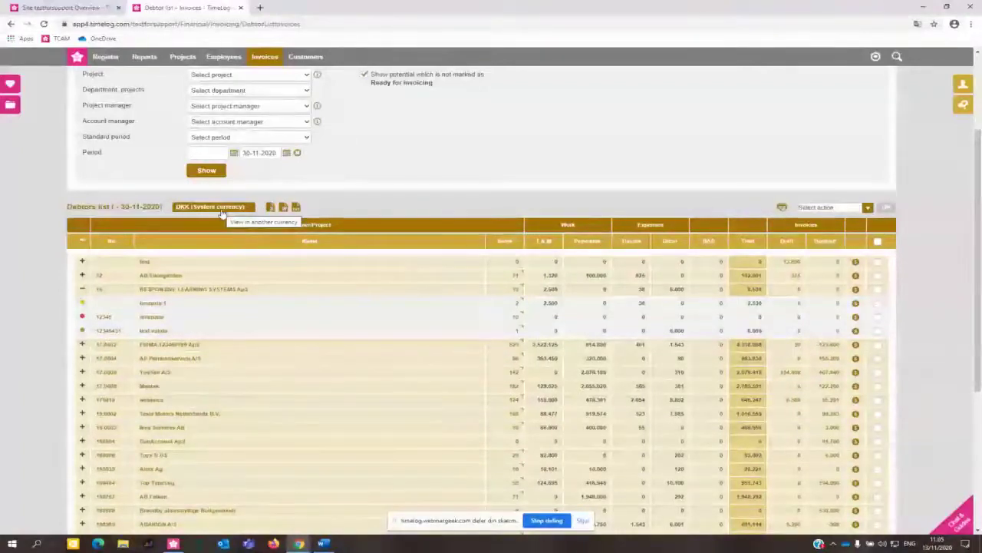
left_click(248, 212)
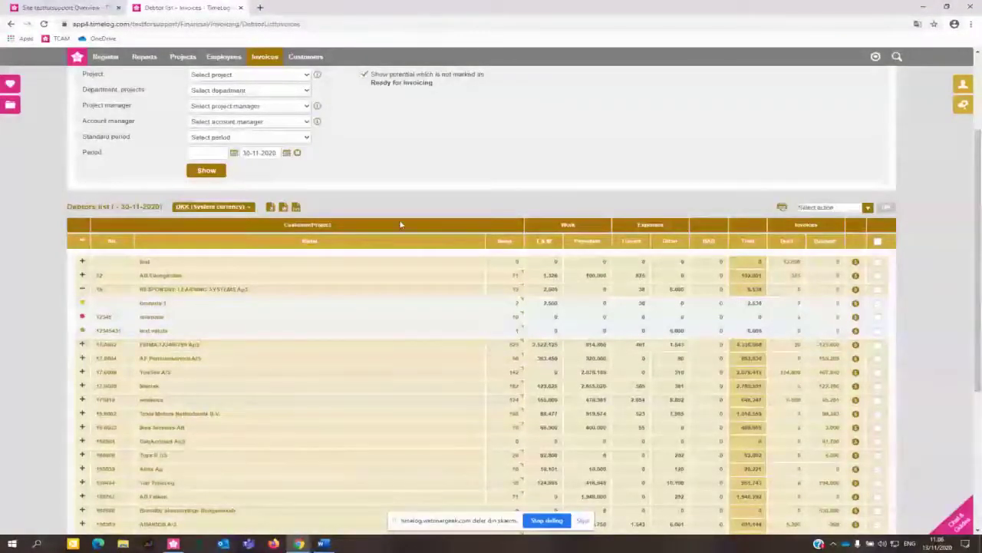
Filter the debtor list to the customer Stine APS and expand that customer's projects.
scroll(257, 242, "up", 3)
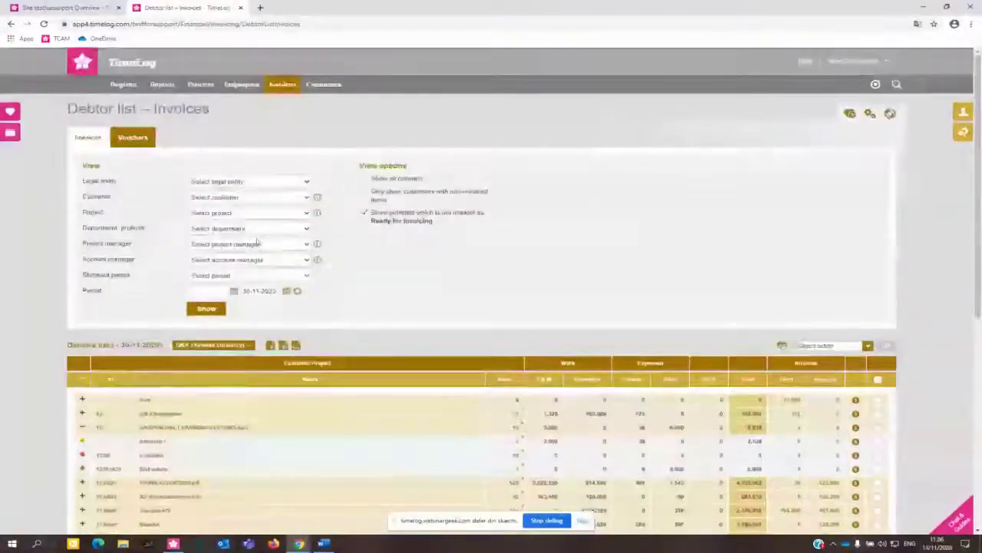
left_click(245, 197)
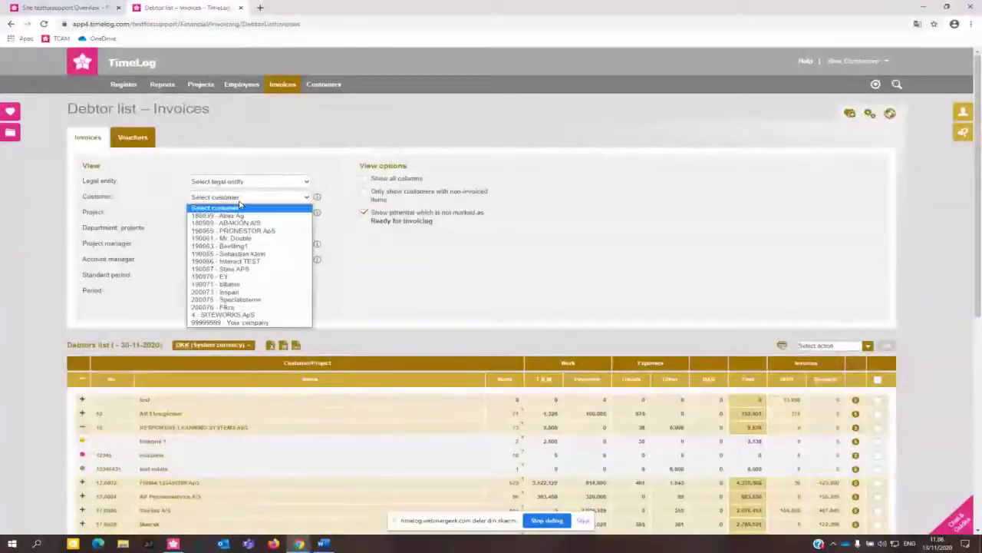
left_click(250, 269)
left_click(208, 309)
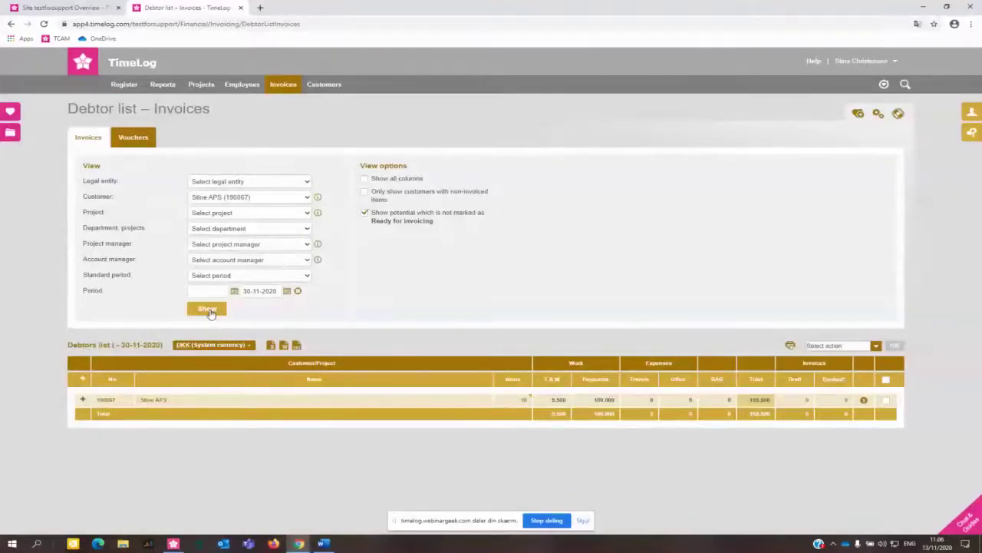
left_click(83, 400)
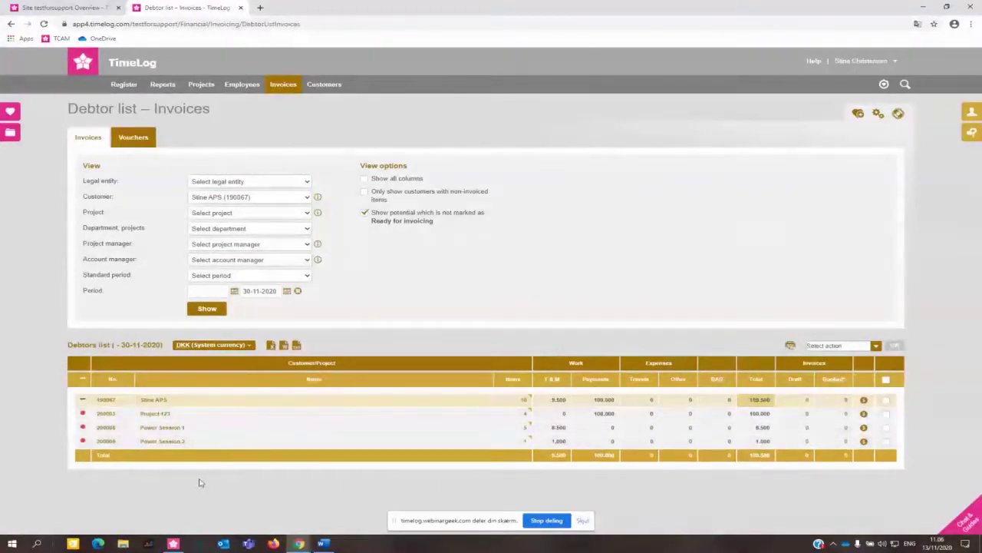
Review the individual time registrations behind Power Session 1's item count and close the detail window.
left_click(528, 427)
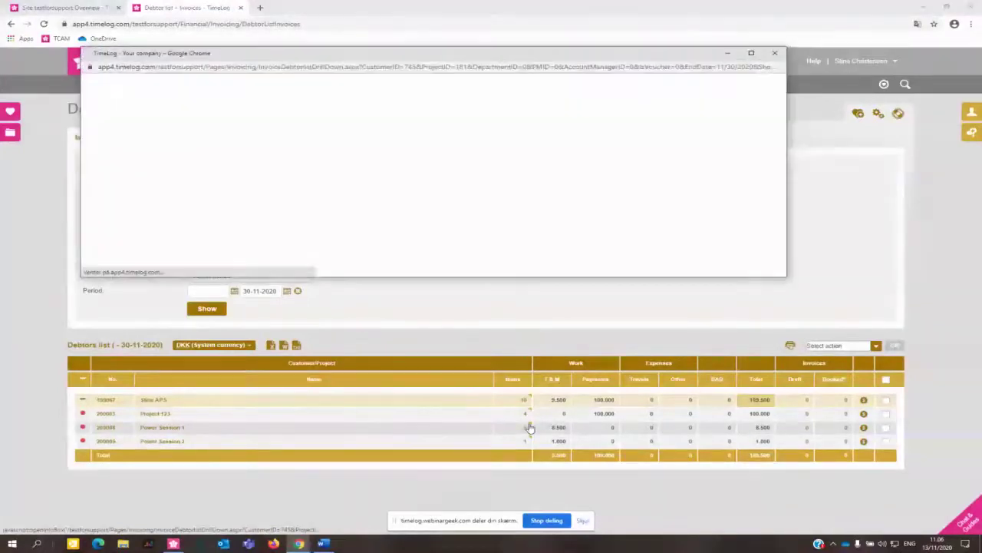
scroll(407, 207, "down", 2)
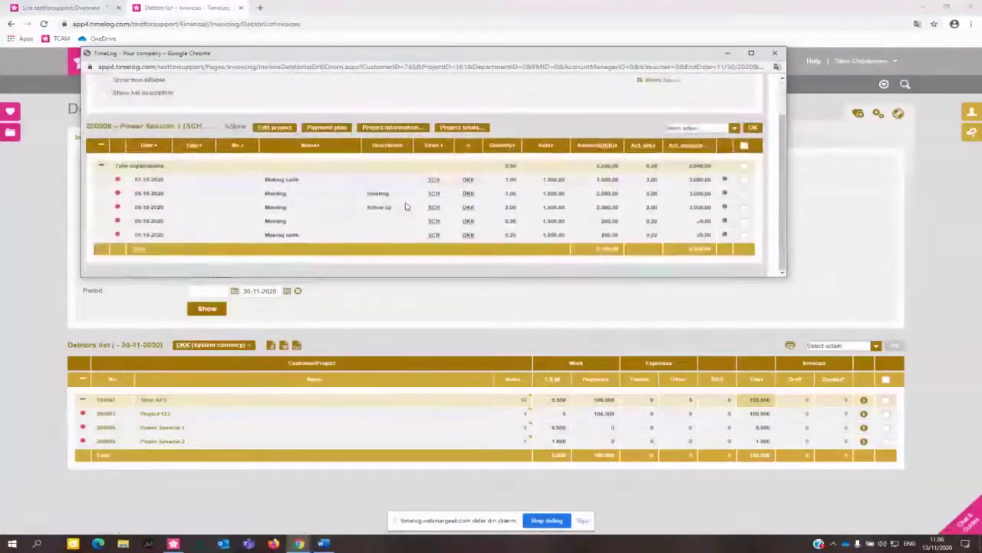
left_click(774, 53)
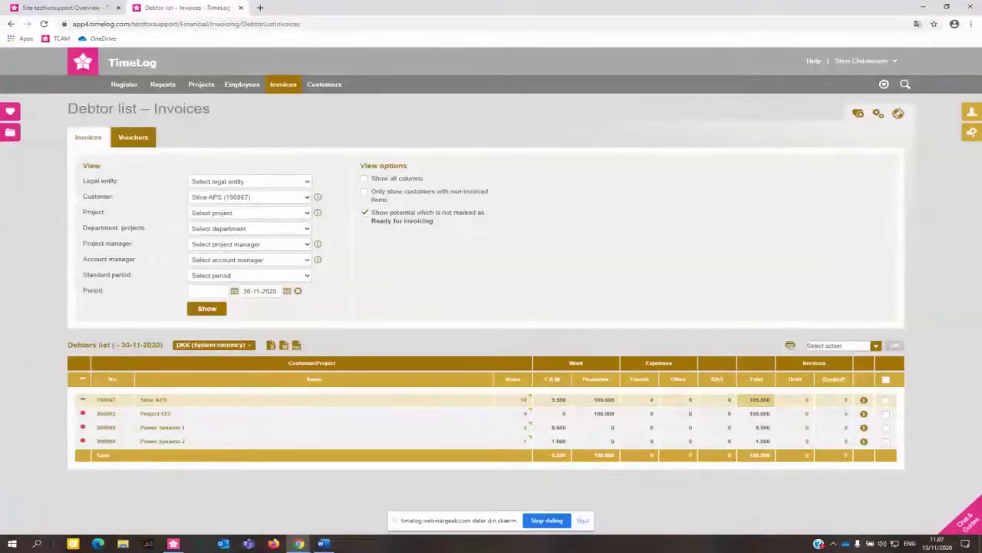
Create an invoice draft for Power Session 1 and add all of the project's time registrations to the invoice.
left_click(865, 432)
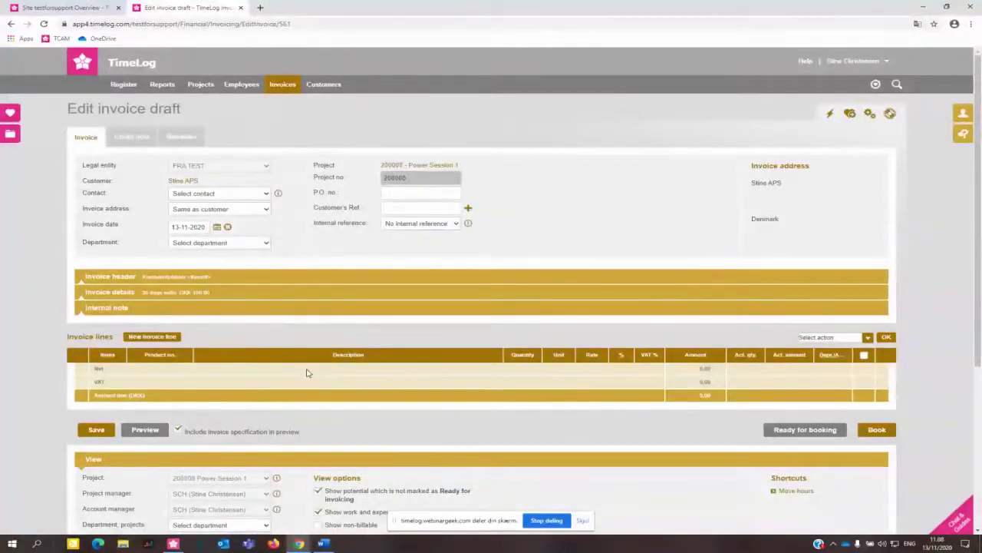
scroll(307, 372, "down", 2)
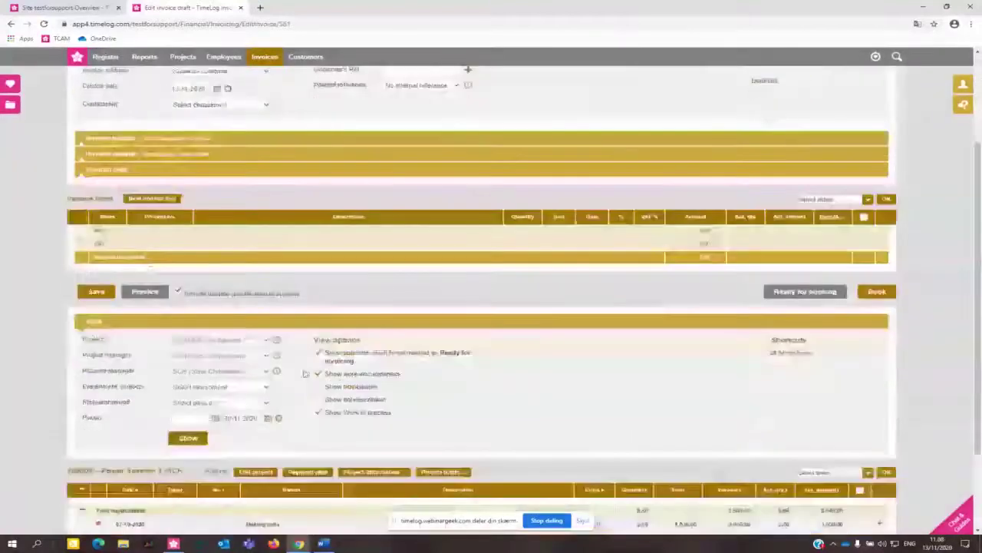
scroll(305, 374, "down", 2)
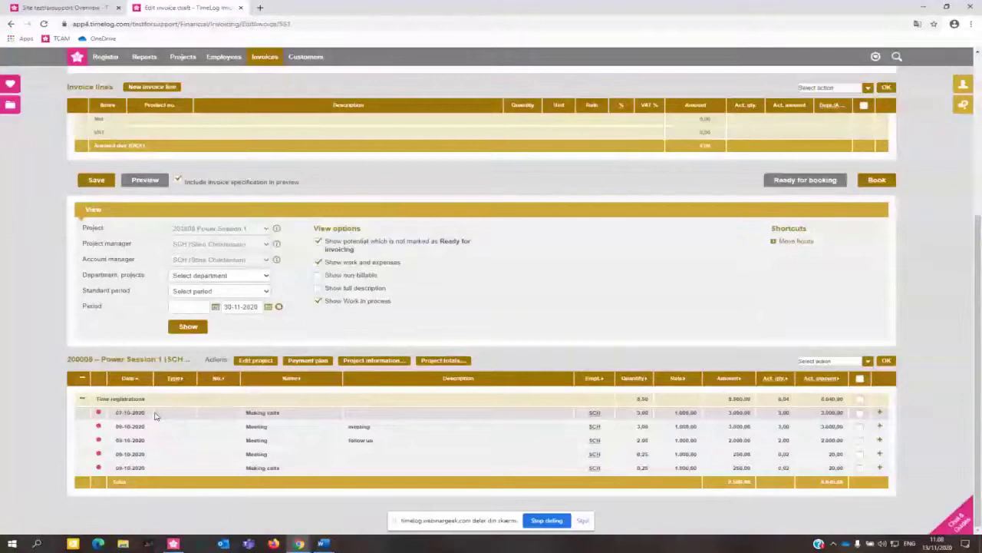
left_click(860, 380)
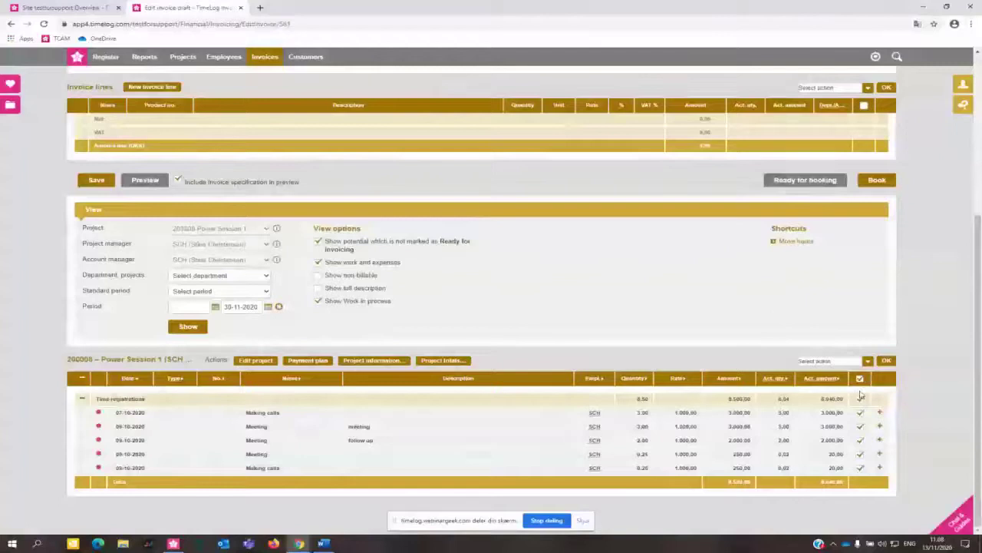
left_click(832, 361)
left_click(833, 381)
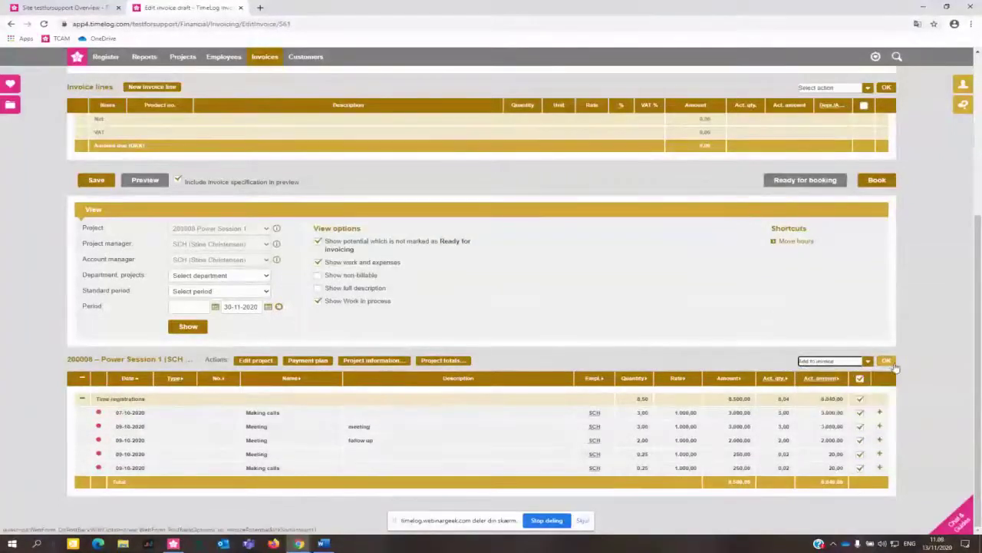
left_click(888, 361)
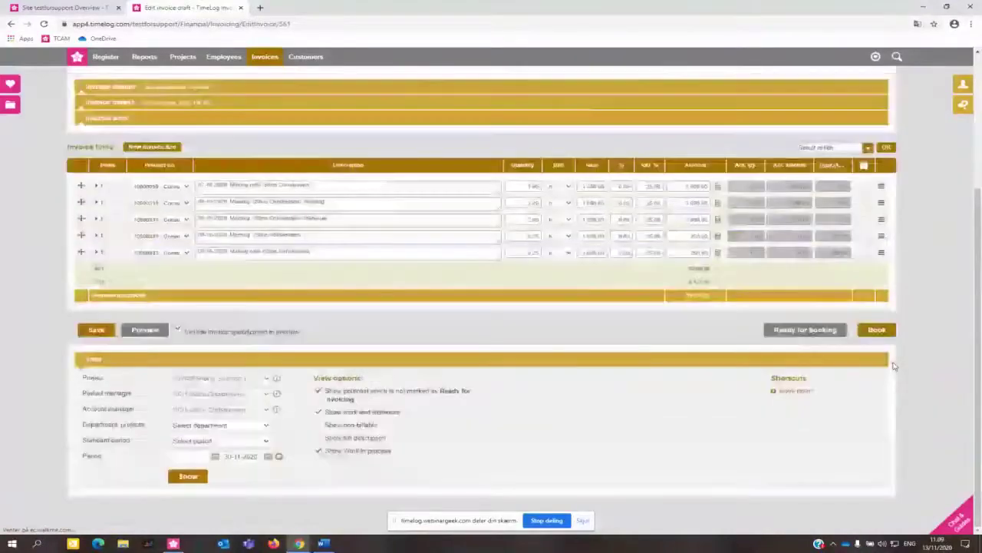
Book the Power Session 1 invoice draft and confirm the booking.
scroll(572, 368, "up", 2)
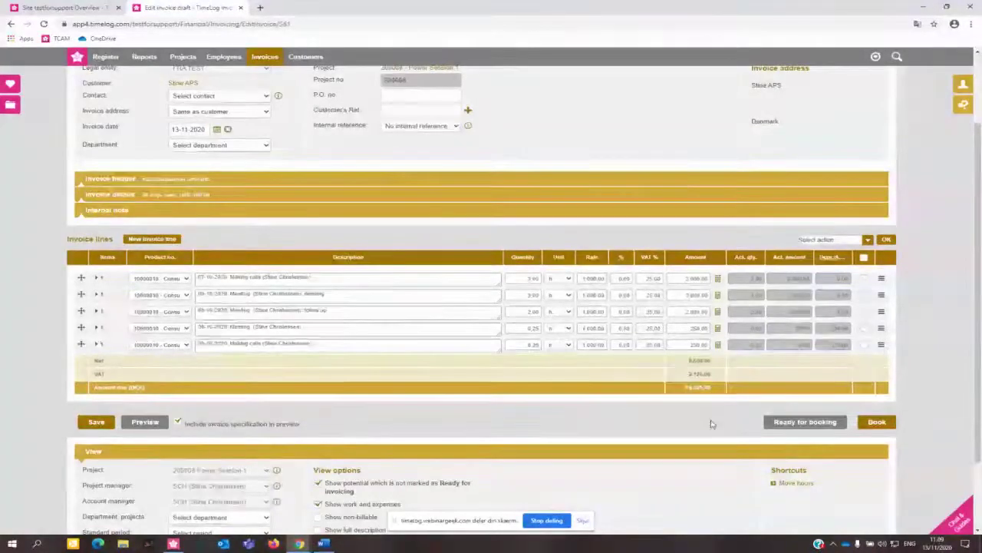
left_click(885, 425)
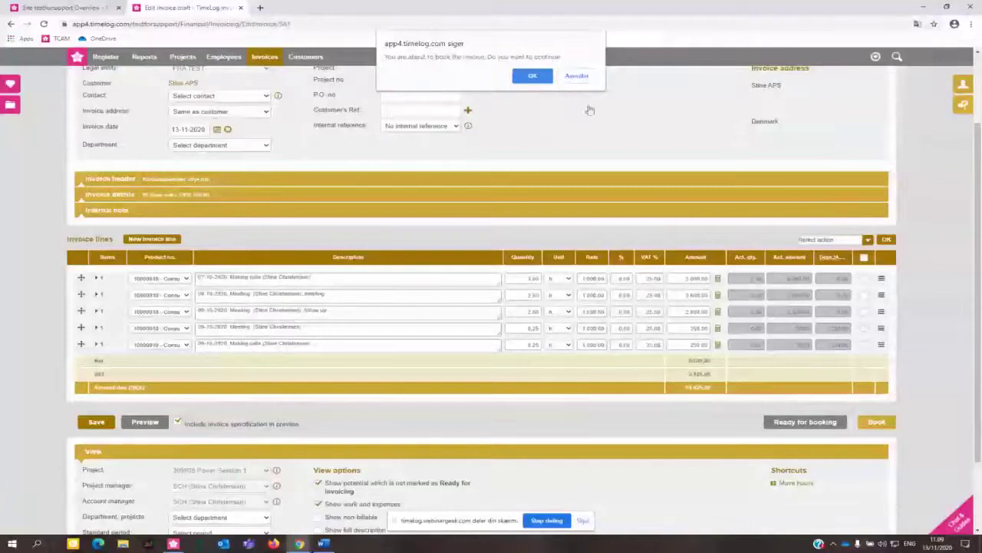
left_click(532, 75)
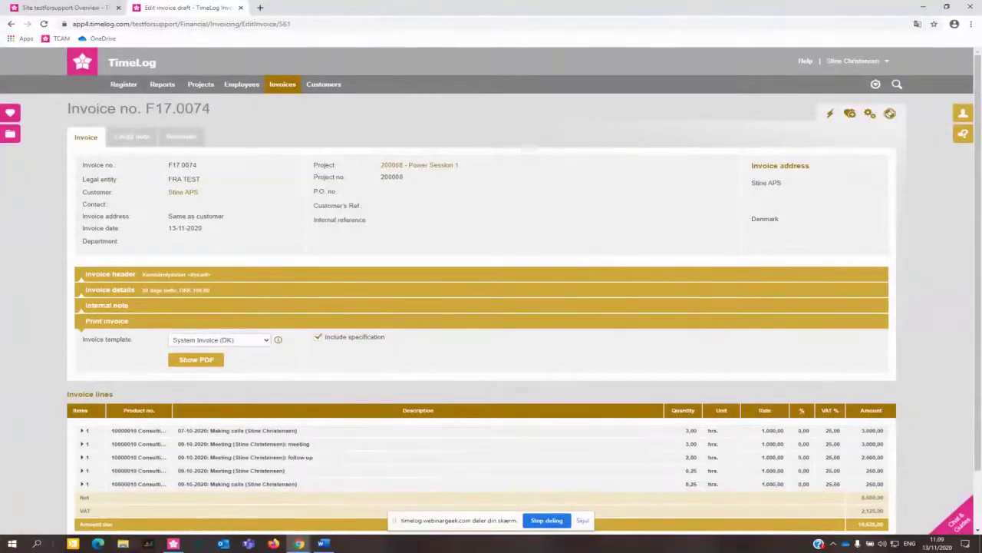
Open the reports overview in a separate browser tab, search report names for "accounti" and open Accounting – Monthly.
middle_click(168, 85)
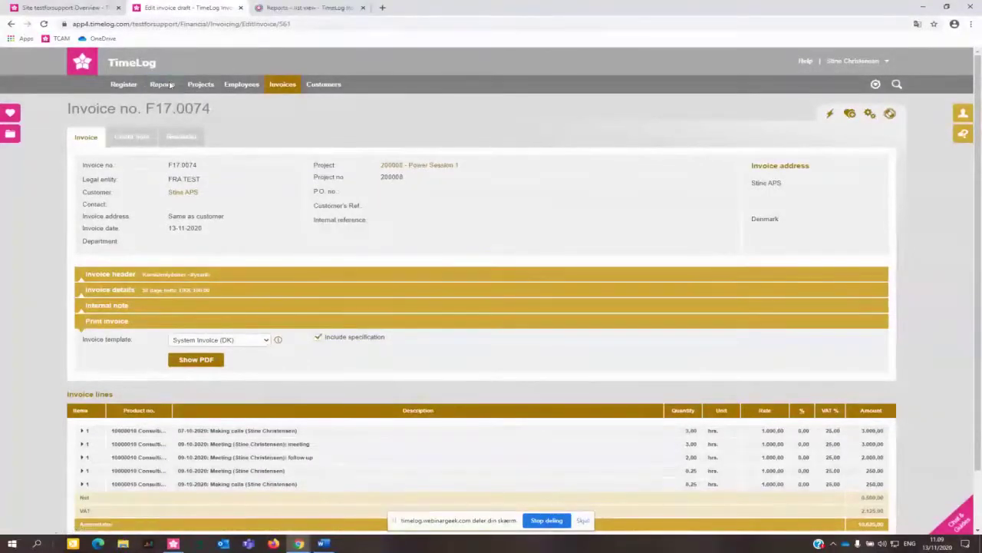
key("ctrl+Tab")
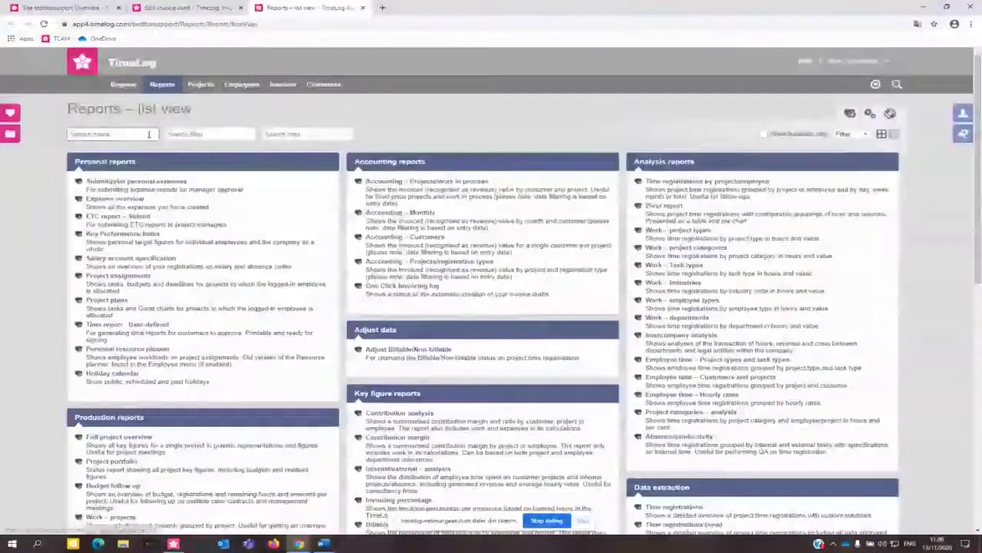
left_click(150, 134)
type("accounti")
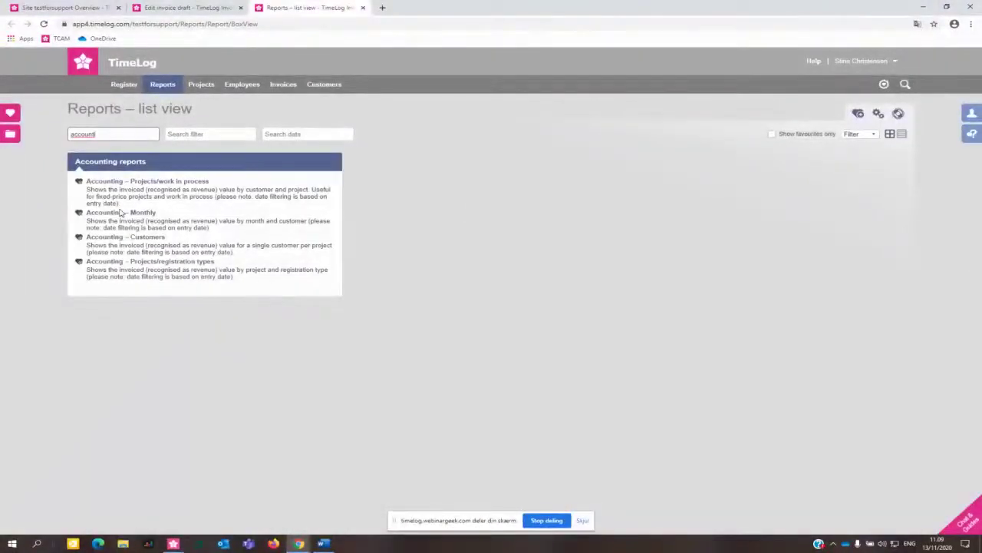
left_click(121, 214)
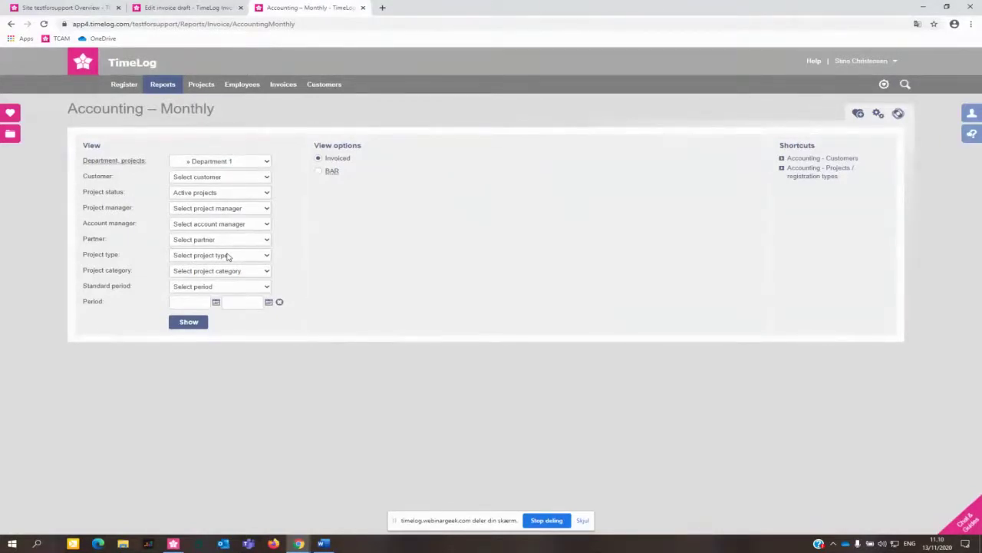
Clear the department filter, show the monthly accounting report and expand May, 2017 into its customers.
left_click(238, 163)
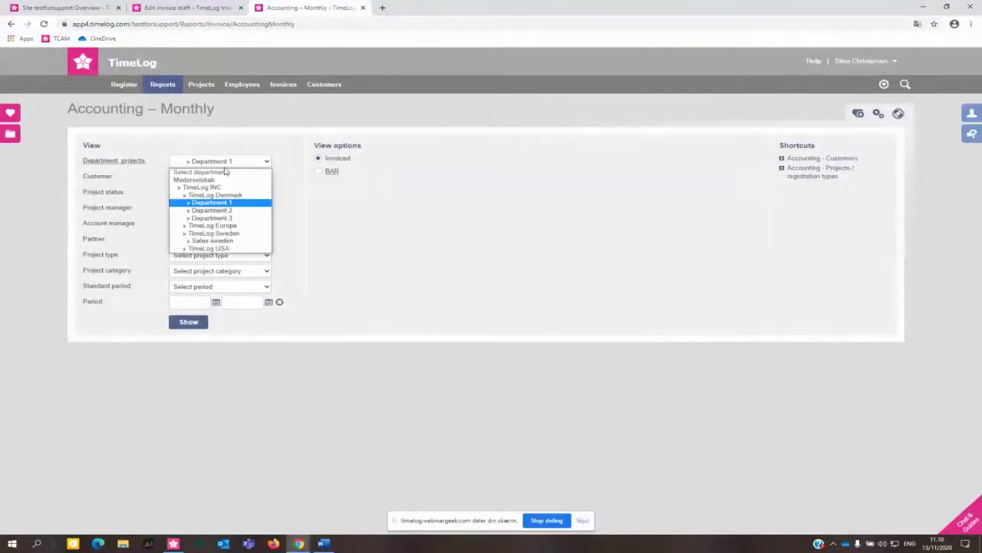
left_click(224, 170)
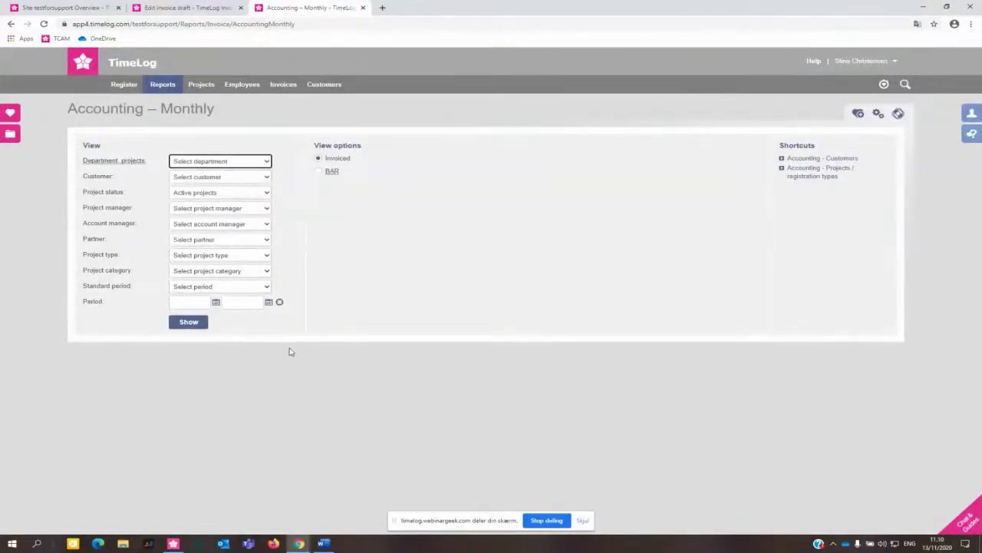
left_click(201, 325)
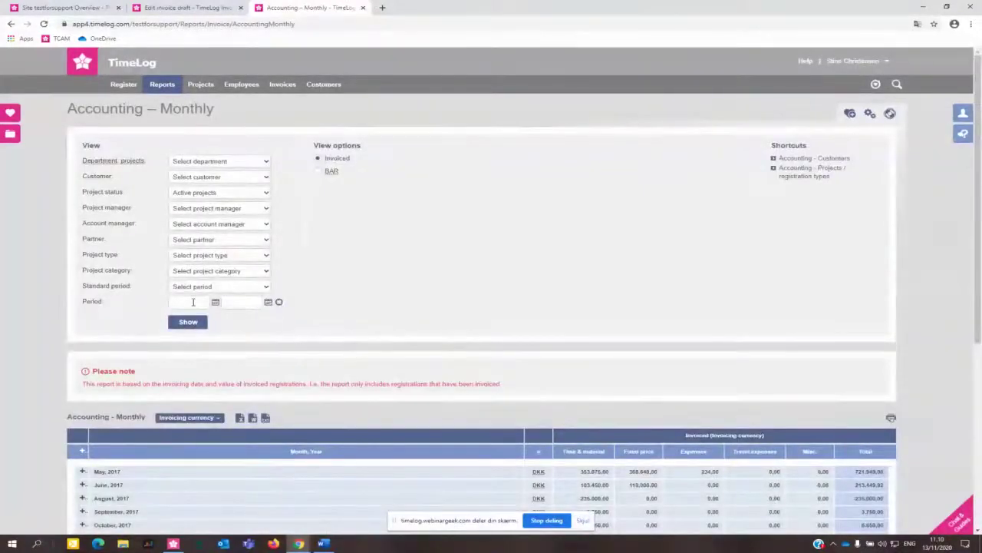
scroll(387, 313, "down", 2)
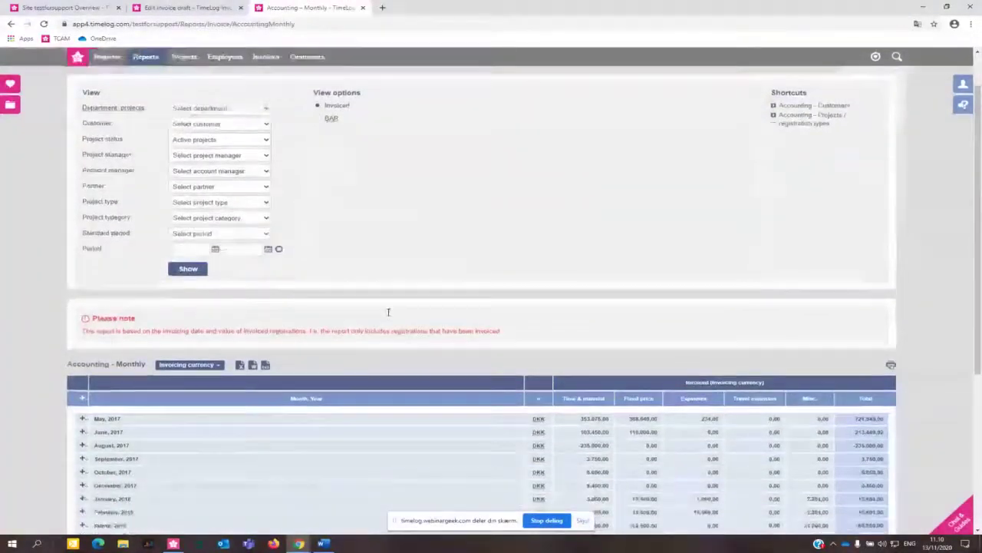
scroll(388, 316, "down", 1)
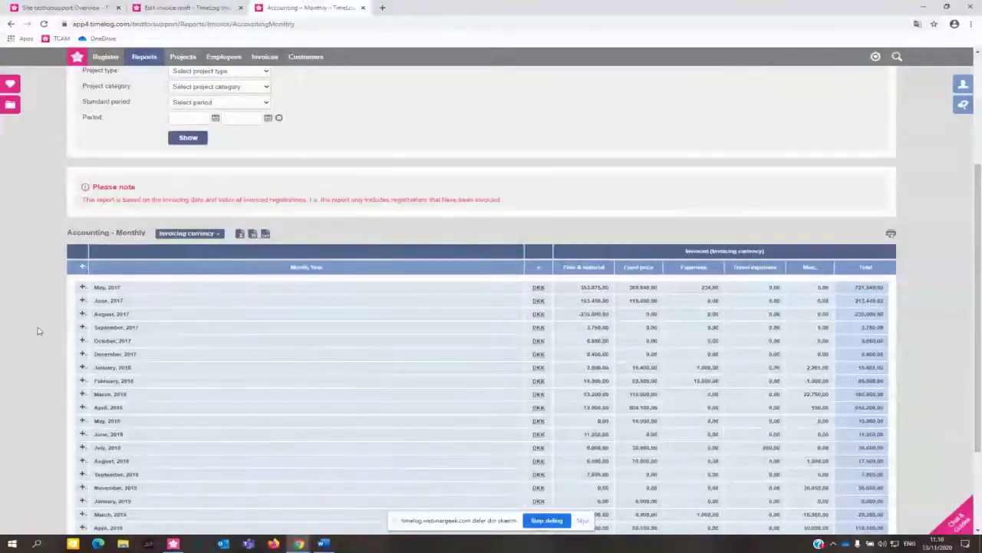
left_click(82, 288)
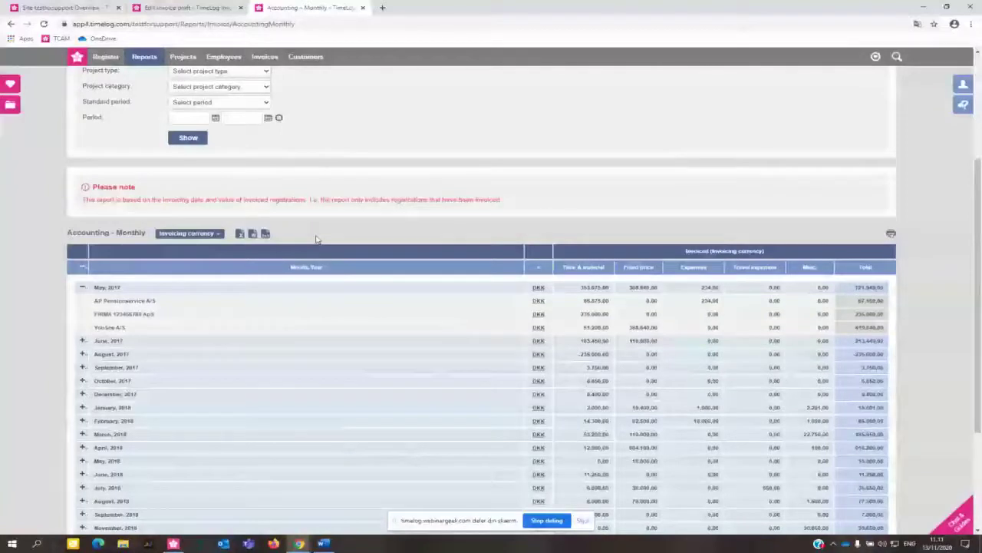
Expand November, 2020 in the monthly accounting report to view its invoiced values by customer.
scroll(316, 240, "up", 5)
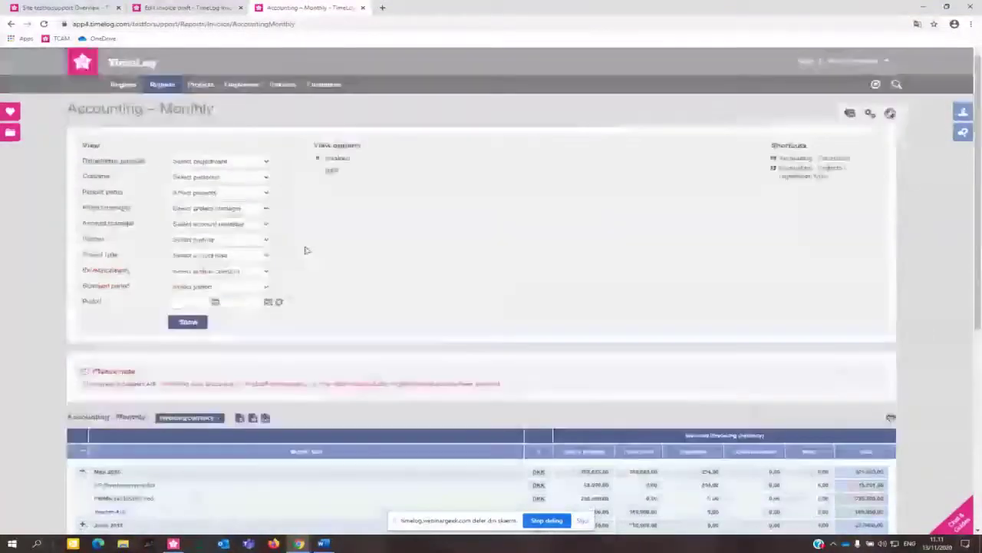
scroll(315, 308, "down", 5)
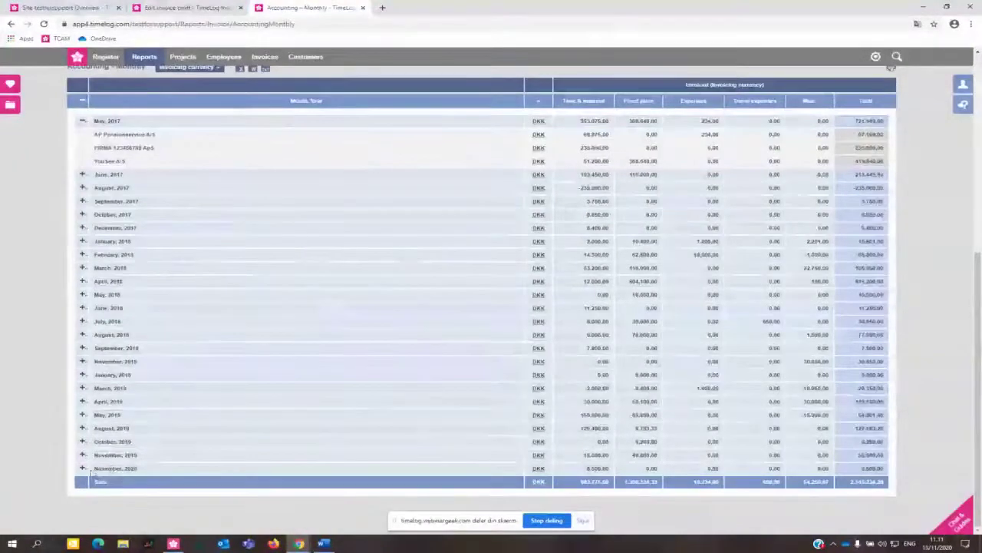
left_click(83, 468)
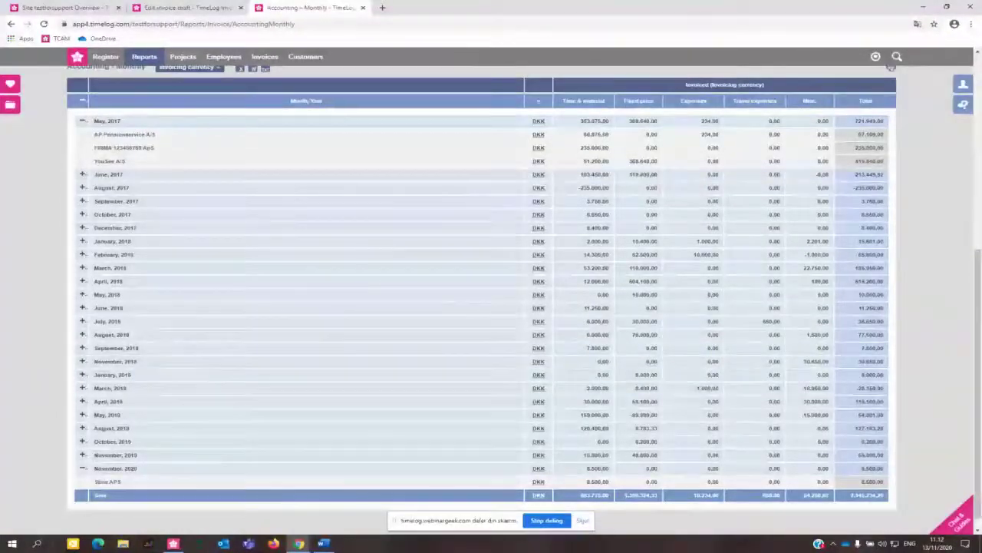
Open the invoice archive and show the invoices for the period 01-11-2020 to 30-11-2020.
mouse_move(263, 57)
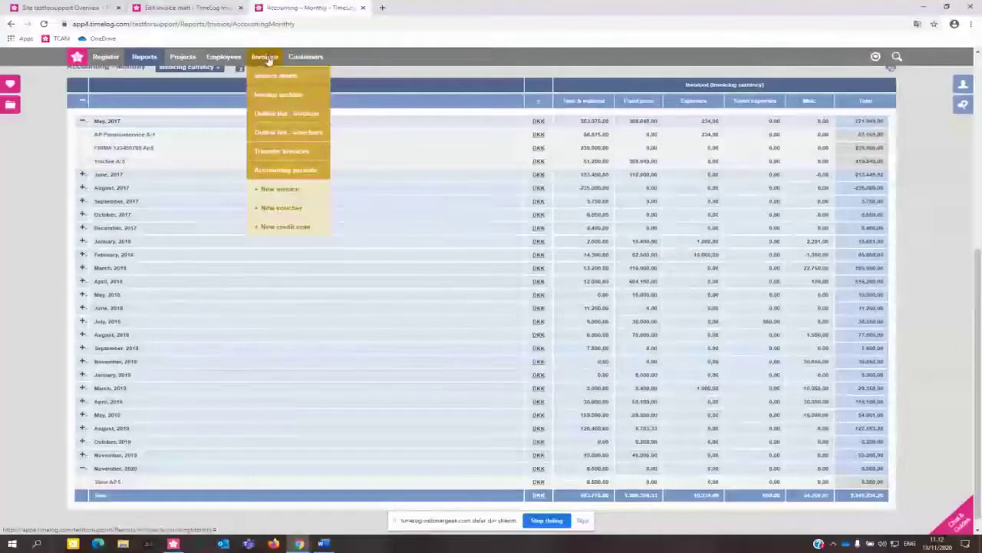
left_click(272, 95)
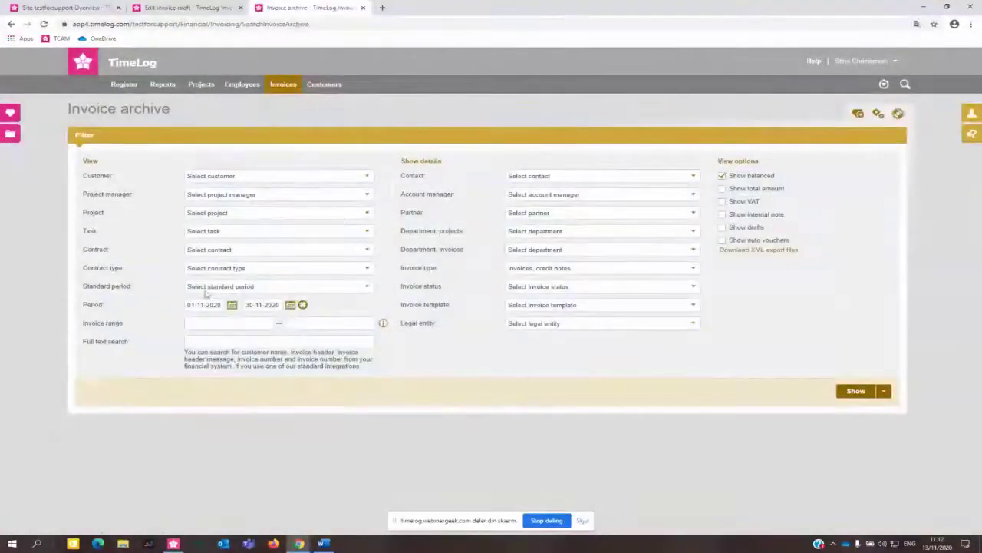
left_click(872, 397)
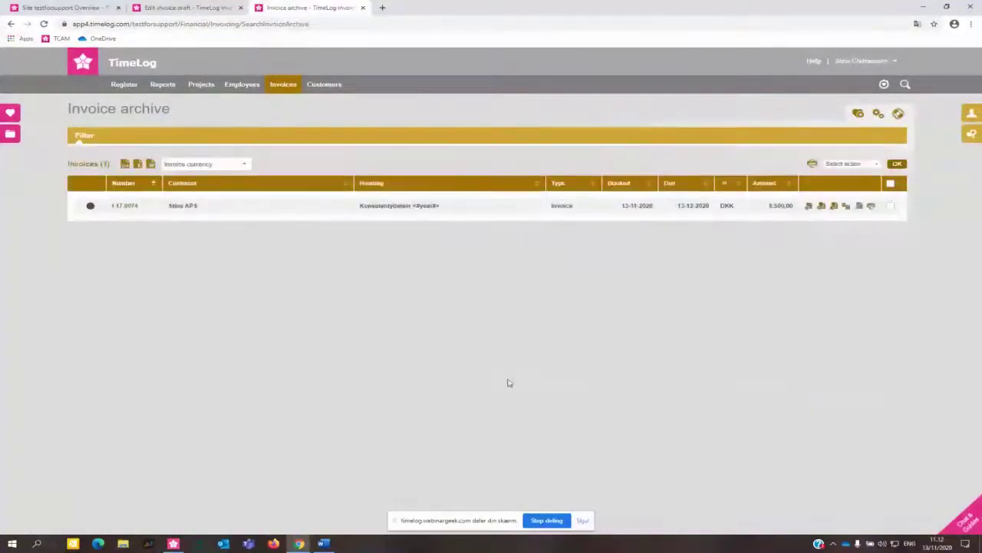